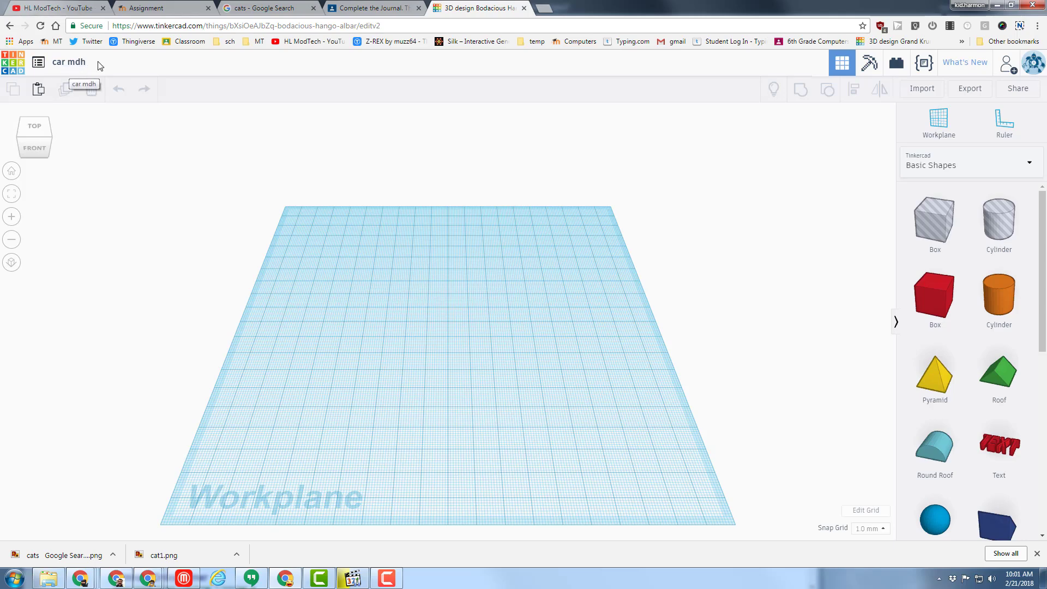
Step: Place a red Box on the workplane and set its edge Radius to 3
{"action": "left_click", "coordinate": [943, 308]}
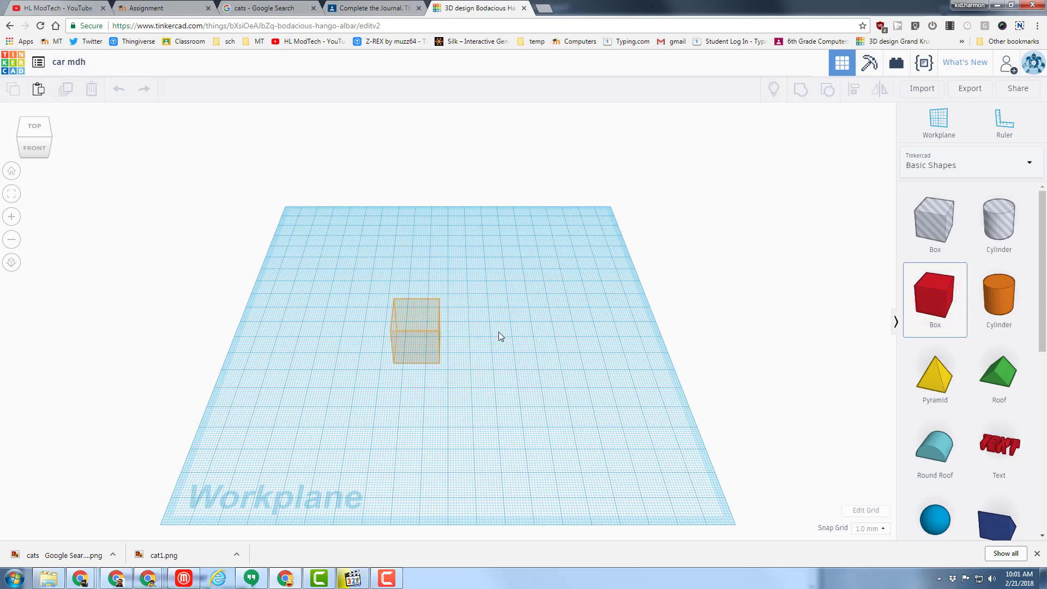
{"action": "left_click", "coordinate": [381, 327]}
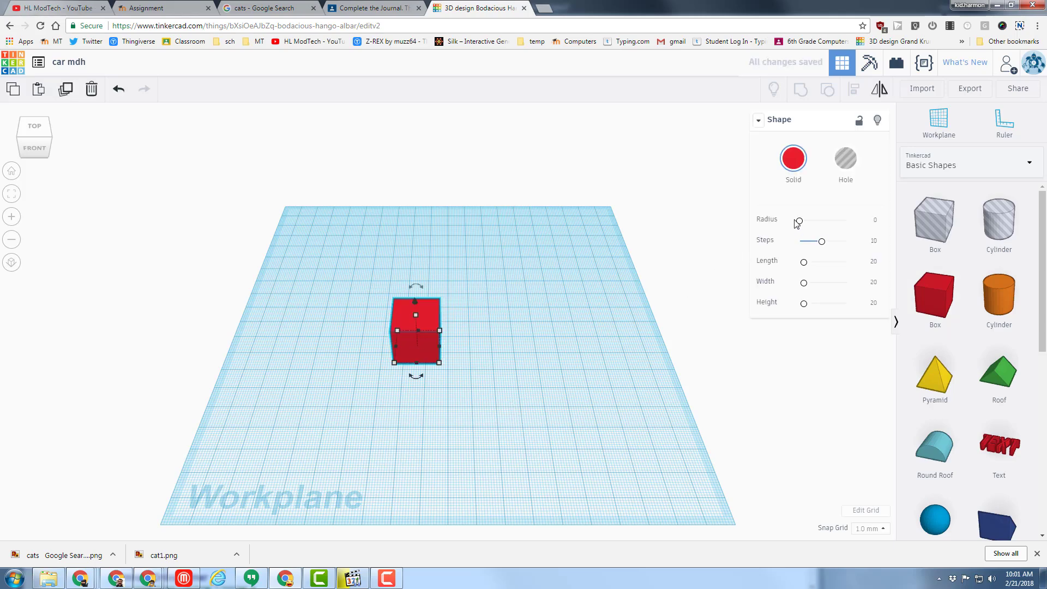
{"action": "left_click_drag", "start_coordinate": [797, 221], "coordinate": [810, 220]}
{"action": "left_click", "coordinate": [868, 220]}
{"action": "type", "text": "3"}
{"action": "key", "text": "Return"}
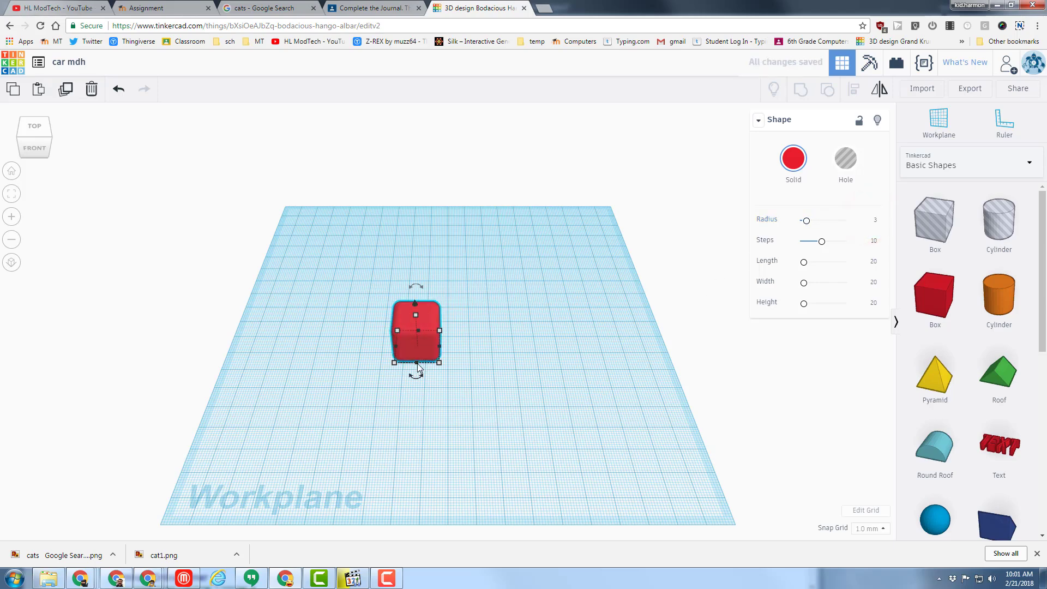
Step: Stretch the box to 56 mm long and widen it into a car body
{"action": "left_click_drag", "start_coordinate": [418, 367], "coordinate": [420, 436]}
{"action": "left_click", "coordinate": [439, 378]}
{"action": "left_click_drag", "start_coordinate": [458, 379], "coordinate": [460, 375]}
{"action": "right_click_drag", "start_coordinate": [545, 469], "coordinate": [474, 358]}
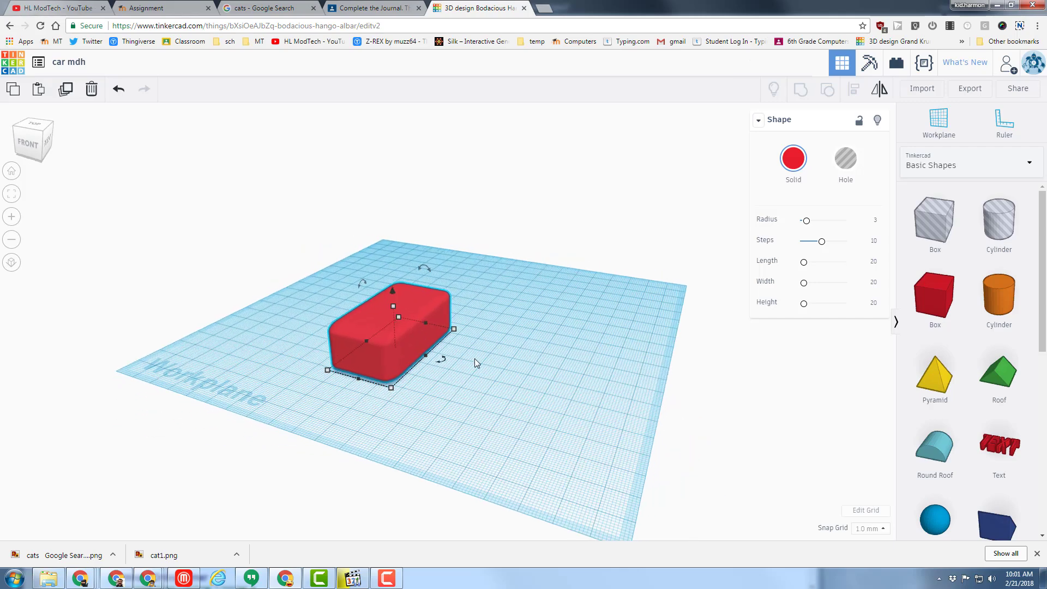
Step: Set the workplane on the body's side face and add a Tube shrunk to wheel size
{"action": "left_click", "coordinate": [408, 345]}
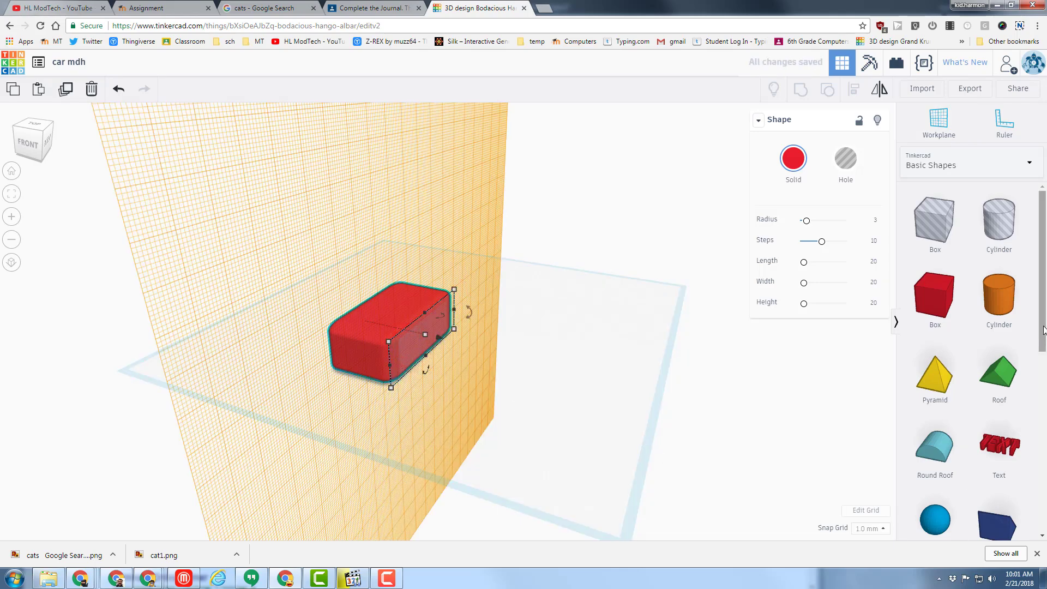
{"action": "left_click_drag", "start_coordinate": [1042, 326], "coordinate": [1045, 461]}
{"action": "left_click_drag", "start_coordinate": [1002, 507], "coordinate": [394, 348]}
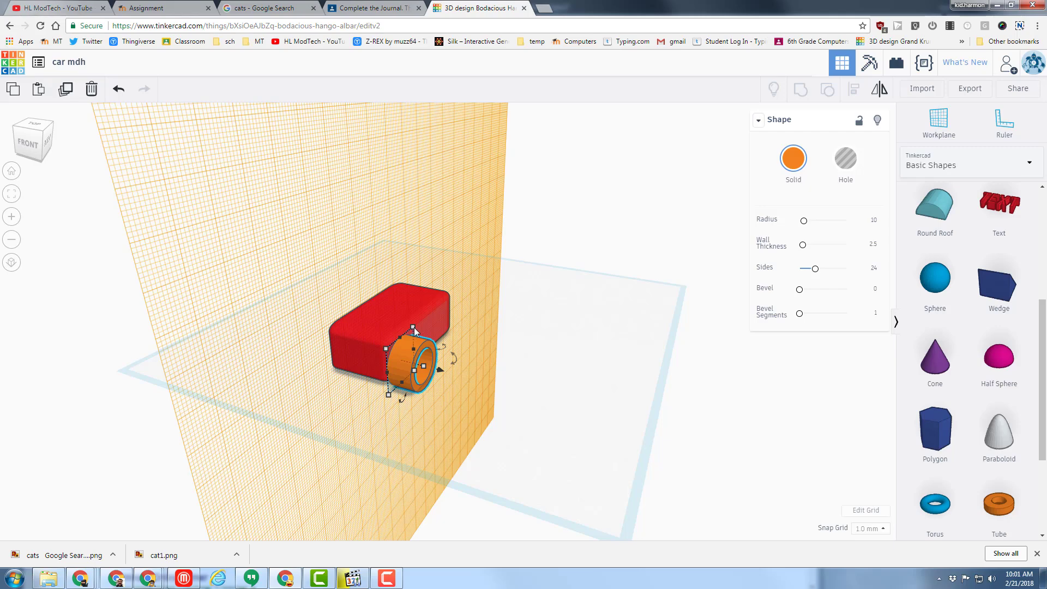
{"action": "left_click_drag", "start_coordinate": [414, 328], "coordinate": [411, 353]}
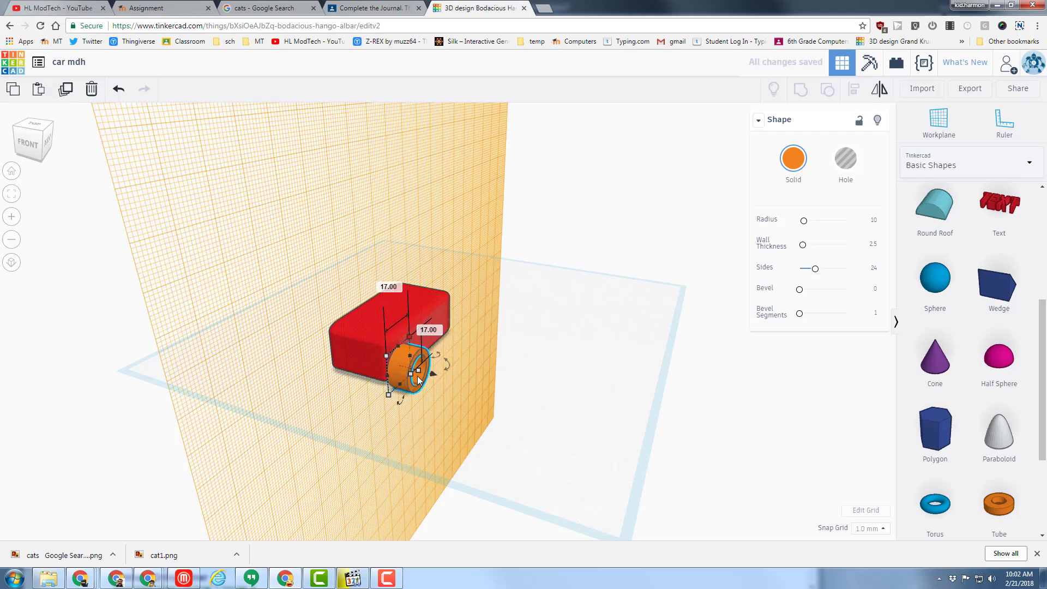
Step: Colour the tube black, nudge it against the body, and duplicate it as a rear wheel
{"action": "left_click", "coordinate": [791, 160]}
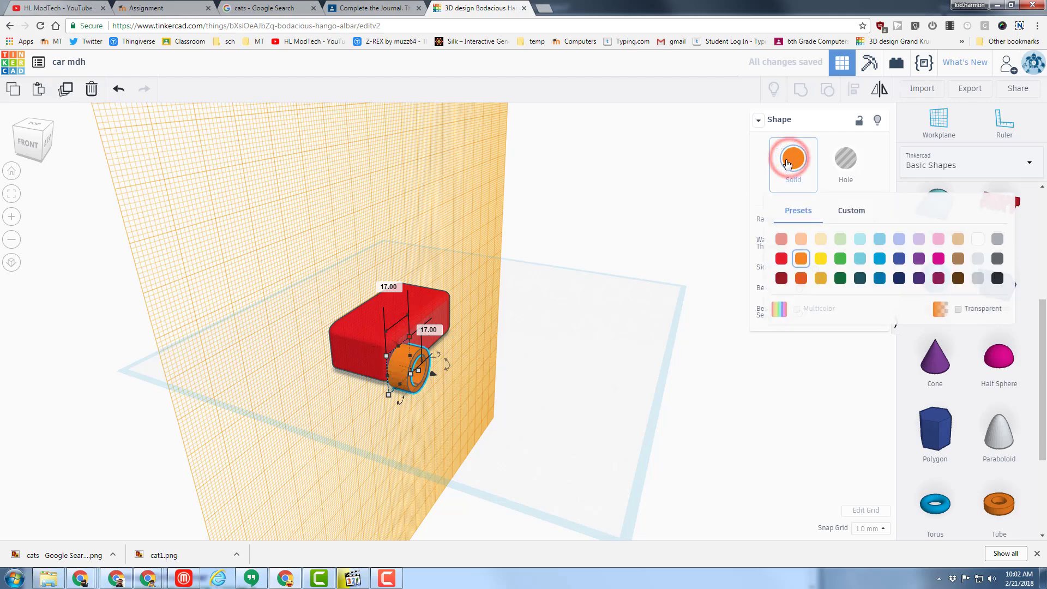
{"action": "left_click", "coordinate": [998, 278]}
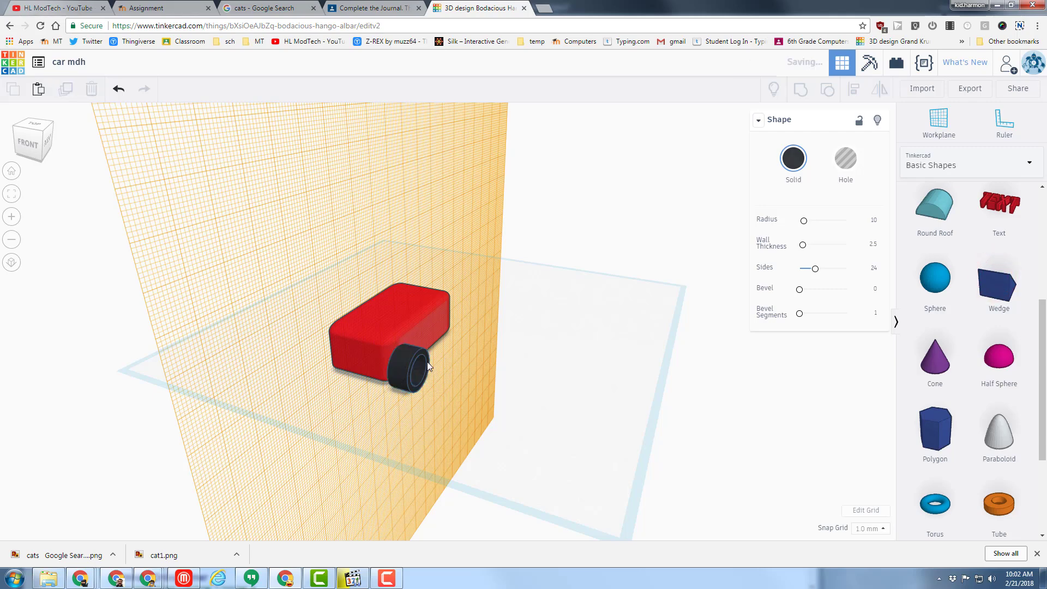
{"action": "key", "text": "Up"}
{"action": "key", "text": "Up"}
{"action": "key", "text": "Up"}
{"action": "key", "text": "ctrl+d"}
{"action": "key", "text": "Up"}
{"action": "key", "text": "Up"}
{"action": "key", "text": "Up"}
{"action": "key", "text": "Up"}
{"action": "key", "text": "Up"}
{"action": "key", "text": "Up"}
{"action": "key", "text": "Up"}
{"action": "key", "text": "Up"}
{"action": "key", "text": "Up"}
{"action": "key", "text": "Up"}
{"action": "key", "text": "Up"}
{"action": "key", "text": "Up"}
{"action": "key", "text": "Up"}
{"action": "key", "text": "Up"}
{"action": "key", "text": "Up"}
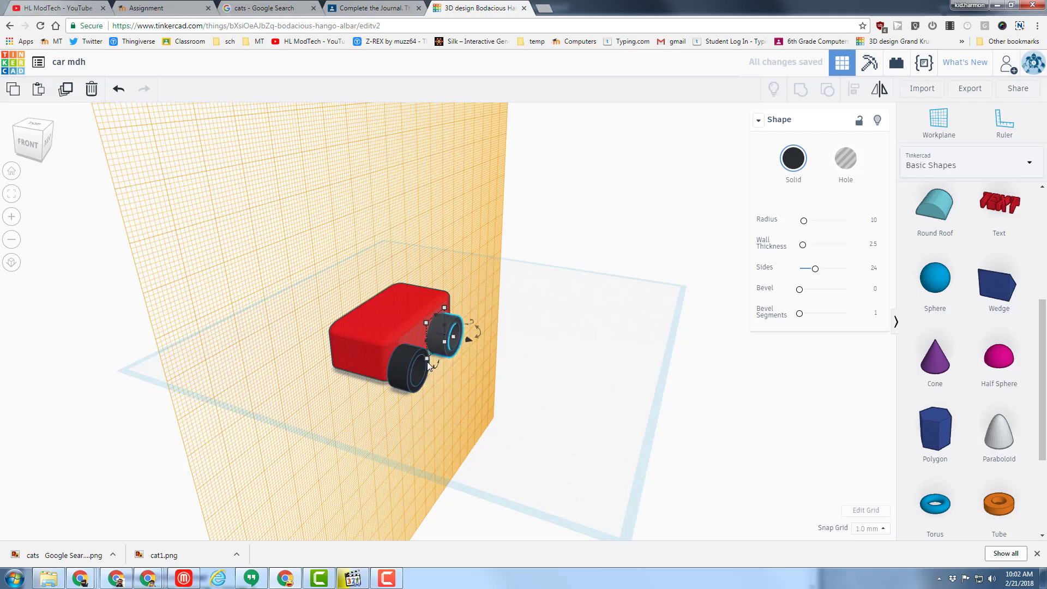
Step: Group the two wheels and reset the workplane to the ground
{"action": "left_click", "coordinate": [414, 387], "text": "shift"}
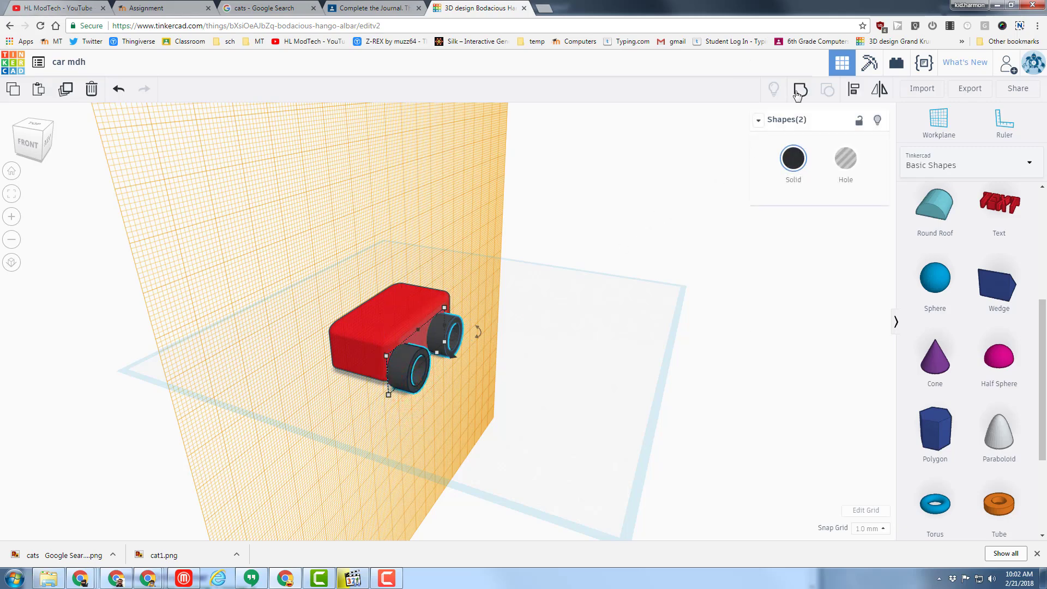
{"action": "left_click", "coordinate": [800, 91]}
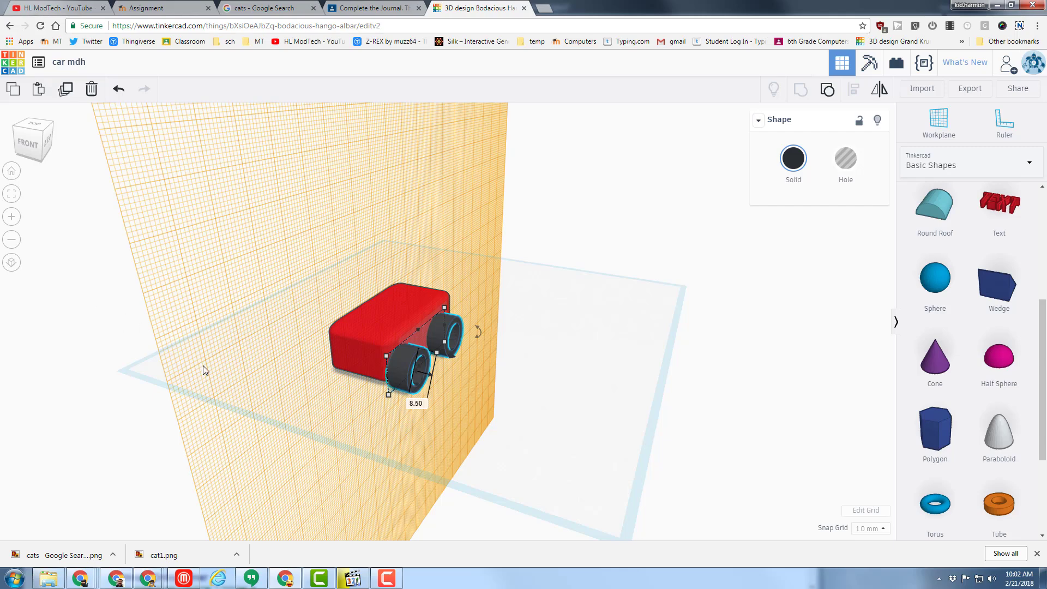
{"action": "left_click", "coordinate": [925, 130]}
{"action": "left_click", "coordinate": [658, 393]}
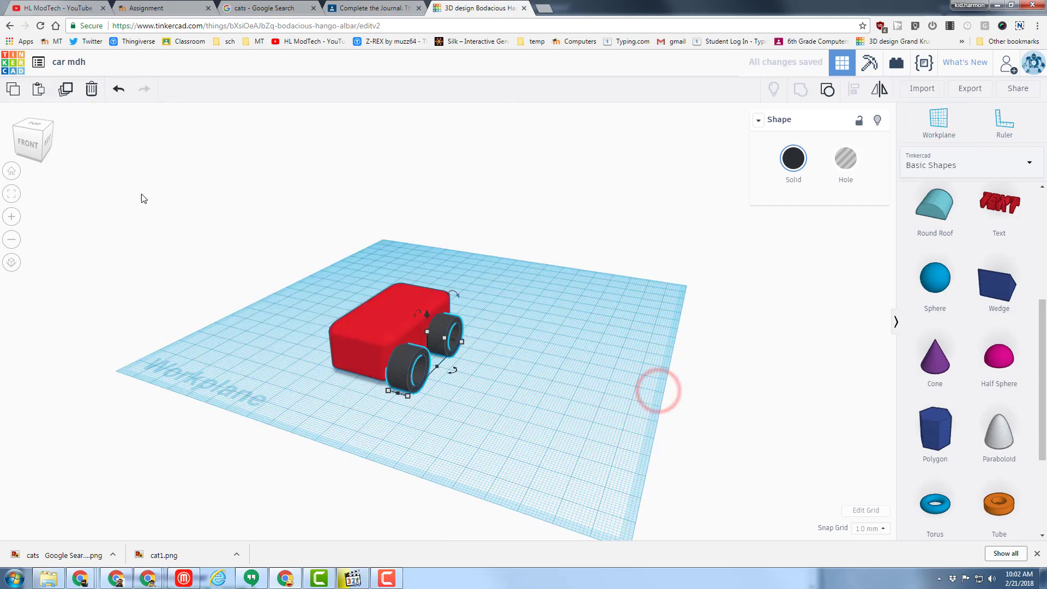
Step: From Top view, shift the wheel pair across to the car's other side
{"action": "left_click", "coordinate": [31, 127]}
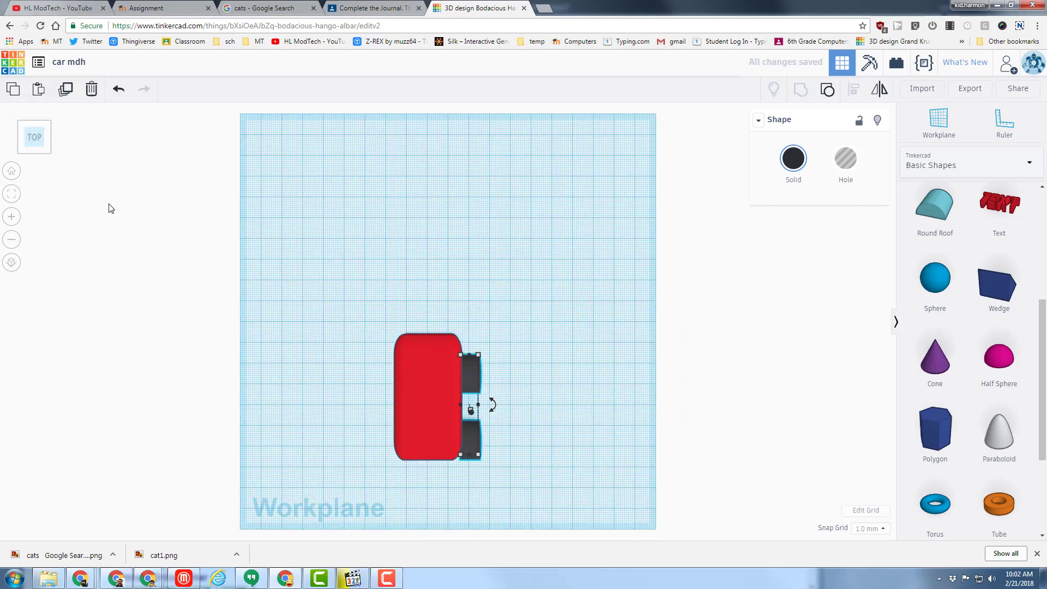
{"action": "key", "text": "Left"}
{"action": "key", "text": "Left"}
{"action": "key", "text": "Left"}
{"action": "key", "text": "Left"}
{"action": "key", "text": "Left"}
{"action": "key", "text": "Left"}
{"action": "key", "text": "Left"}
{"action": "key", "text": "Left"}
{"action": "key", "text": "Left"}
{"action": "key", "text": "Left"}
{"action": "key", "text": "Left"}
{"action": "key", "text": "Left"}
{"action": "key", "text": "Left"}
{"action": "key", "text": "Left"}
{"action": "key", "text": "Left"}
{"action": "key", "text": "Left"}
{"action": "key", "text": "Left"}
{"action": "key", "text": "Left"}
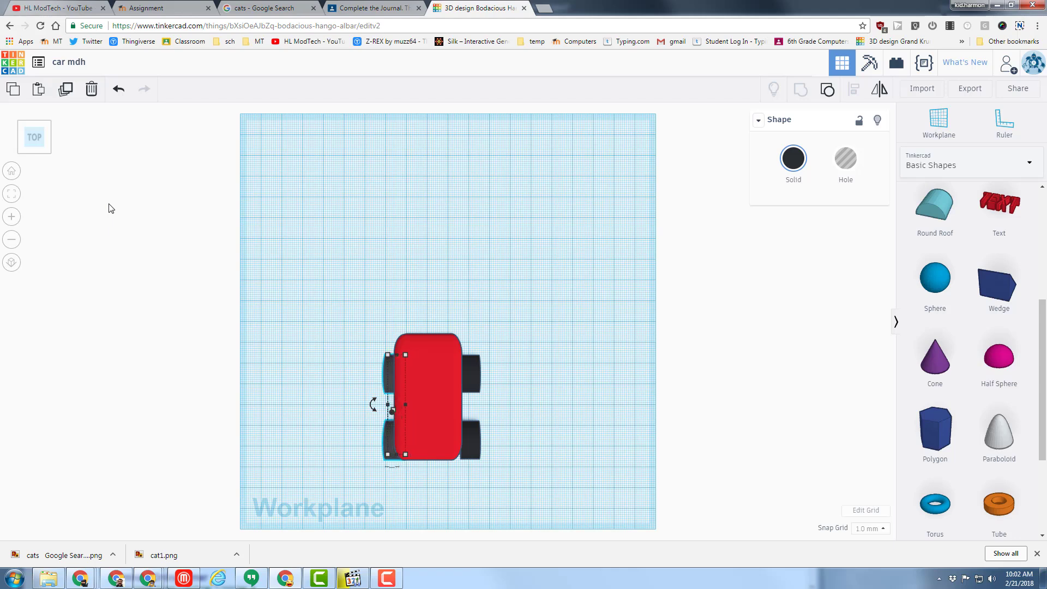
{"action": "key", "text": "Left"}
{"action": "key", "text": "Left"}
{"action": "key", "text": "Left"}
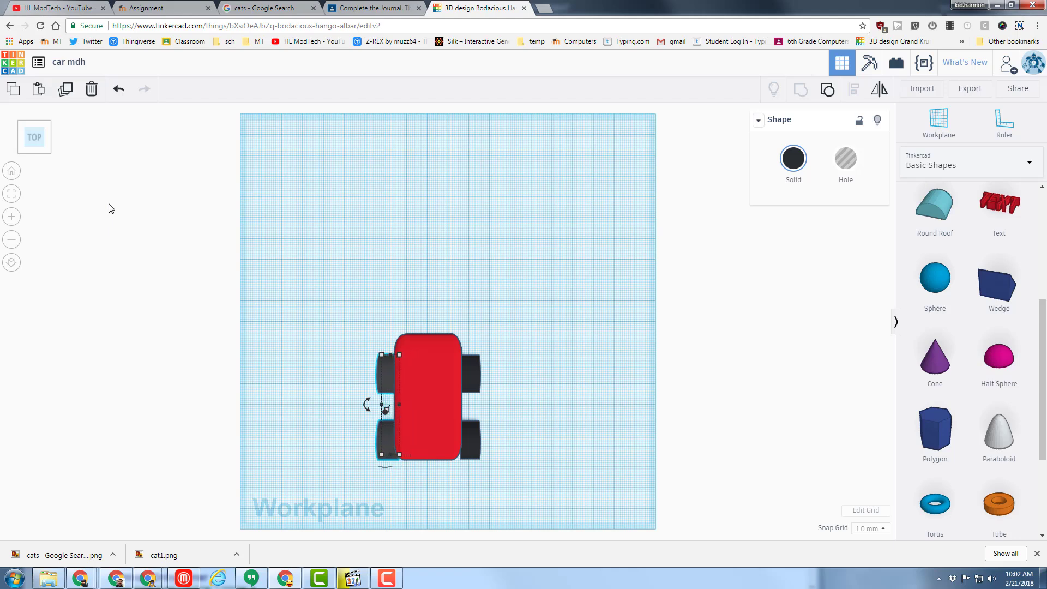
{"action": "key", "text": "Left"}
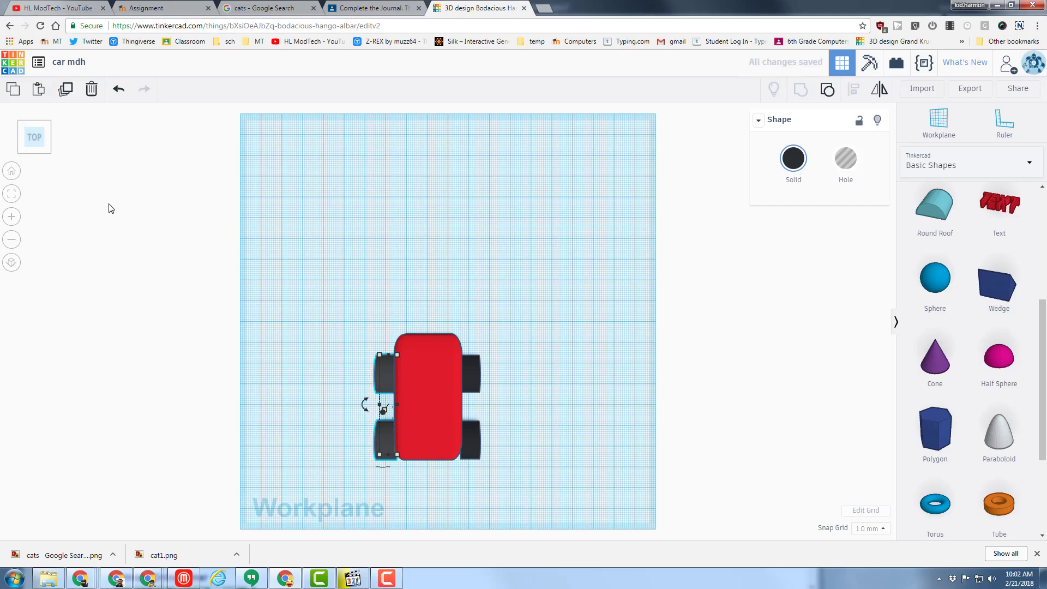
Step: Lengthen the red body with its corner handle and lift it 4 mm off the workplane
{"action": "left_click", "coordinate": [48, 151]}
{"action": "right_click_drag", "start_coordinate": [543, 394], "coordinate": [410, 283]}
{"action": "left_click", "coordinate": [410, 283]}
{"action": "right_click_drag", "start_coordinate": [248, 385], "coordinate": [310, 328]}
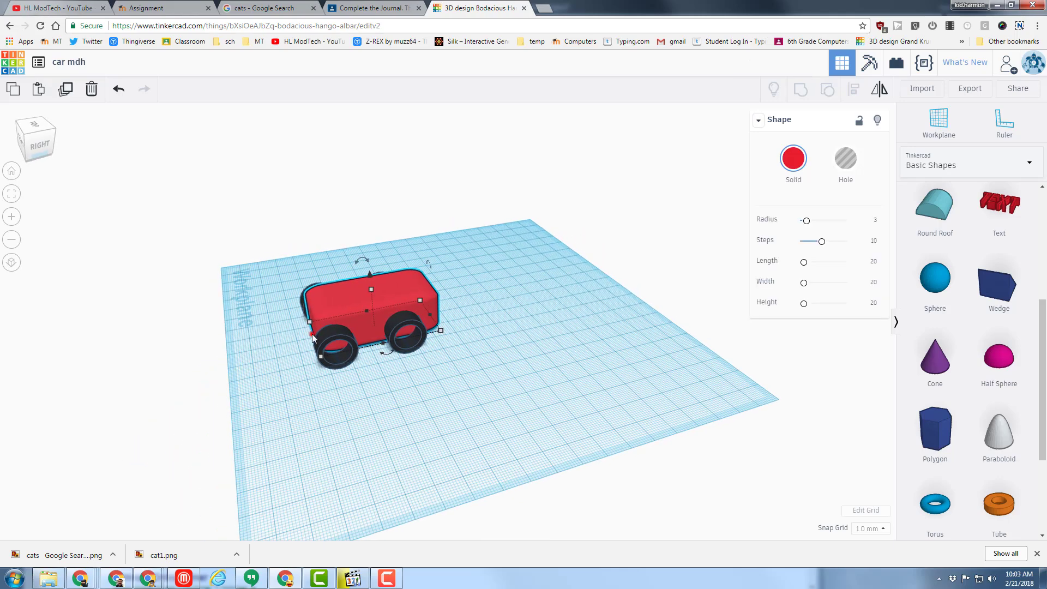
{"action": "mouse_move", "coordinate": [310, 333]}
{"action": "left_mouse_down"}
{"action": "mouse_move", "coordinate": [274, 338]}
{"action": "mouse_move", "coordinate": [307, 354]}
{"action": "mouse_move", "coordinate": [307, 325]}
{"action": "left_mouse_up"}
{"action": "left_click", "coordinate": [308, 326]}
{"action": "right_click_drag", "start_coordinate": [269, 374], "coordinate": [321, 361]}
{"action": "left_click_drag", "start_coordinate": [321, 361], "coordinate": [301, 367]}
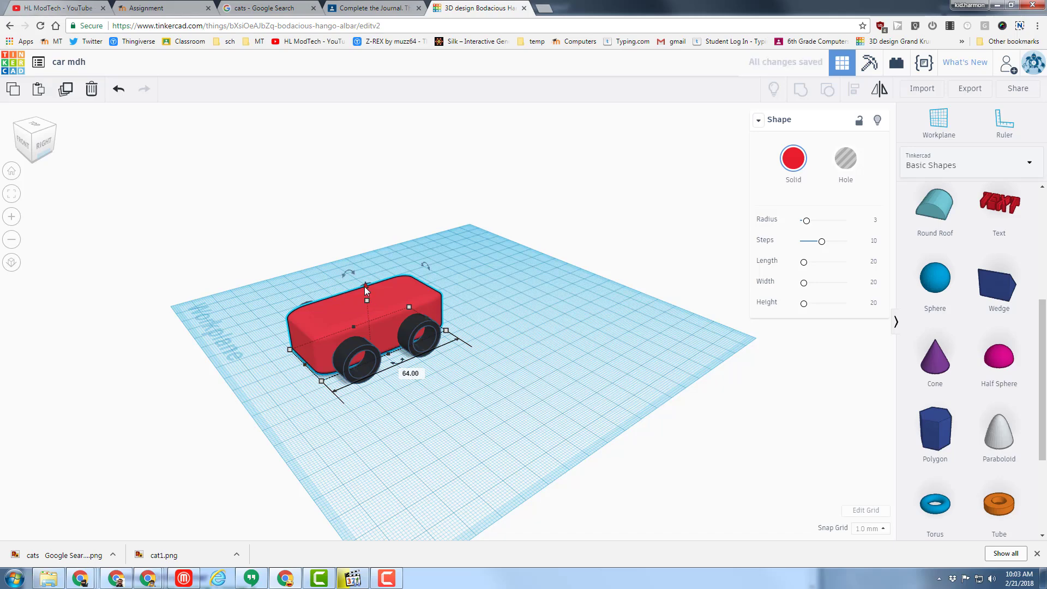
{"action": "left_click_drag", "start_coordinate": [364, 286], "coordinate": [364, 280]}
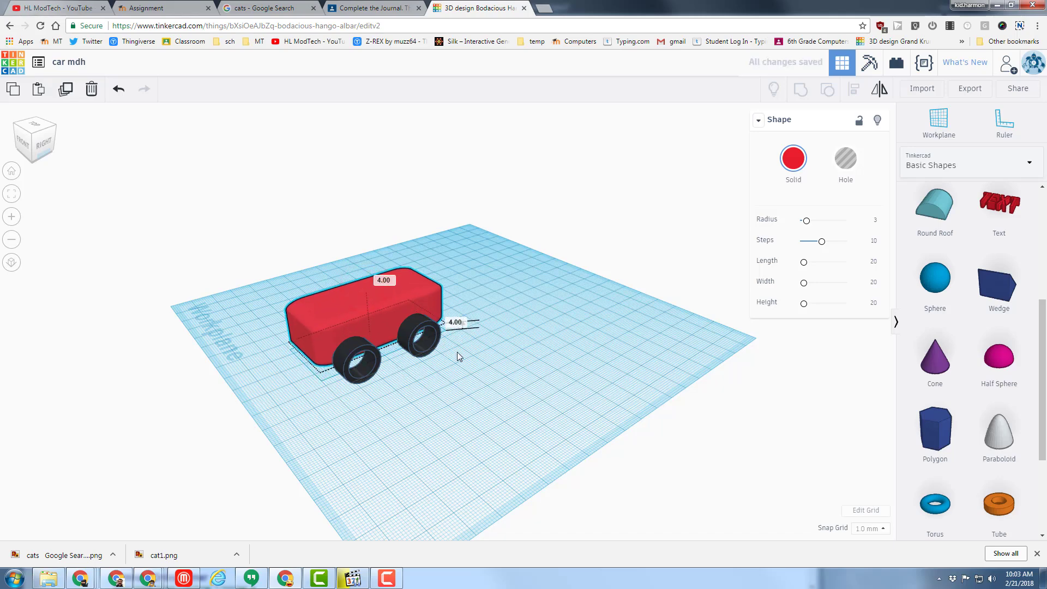
{"action": "right_click_drag", "start_coordinate": [464, 355], "coordinate": [342, 268]}
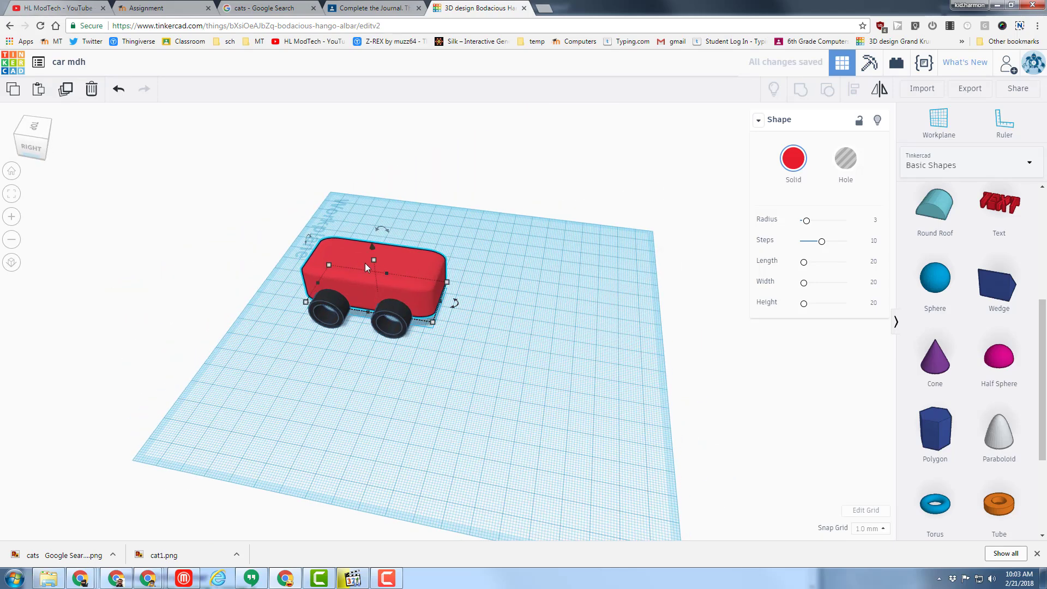
Step: Set the workplane on the body's top face and place a Round Roof there
{"action": "key", "text": "w"}
{"action": "left_click", "coordinate": [381, 268]}
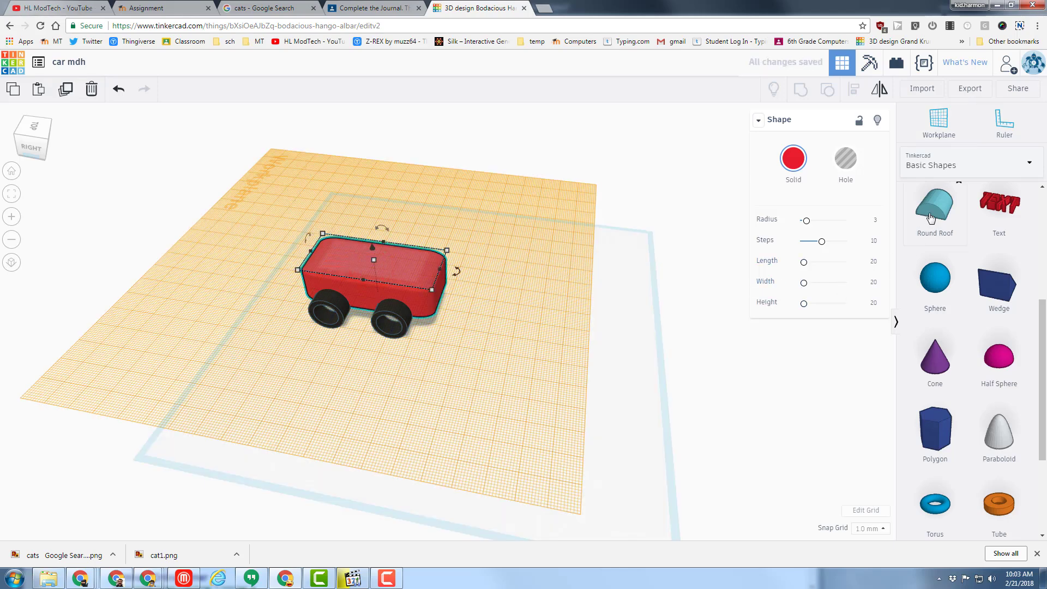
{"action": "left_click_drag", "start_coordinate": [931, 218], "coordinate": [375, 256]}
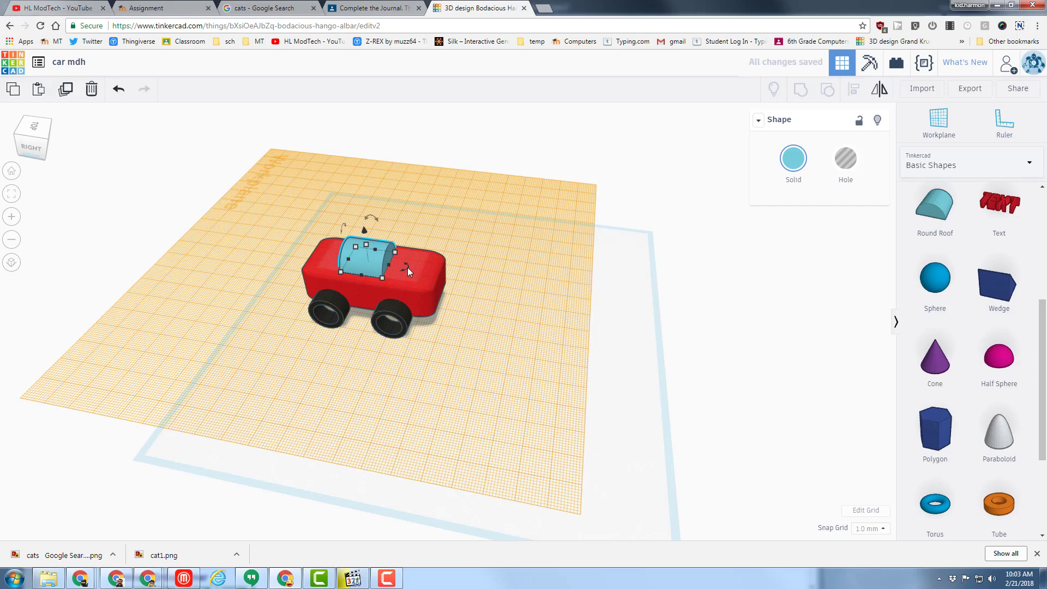
Step: From Top view, rotate the cockpit roof about 90°
{"action": "left_click", "coordinate": [35, 131]}
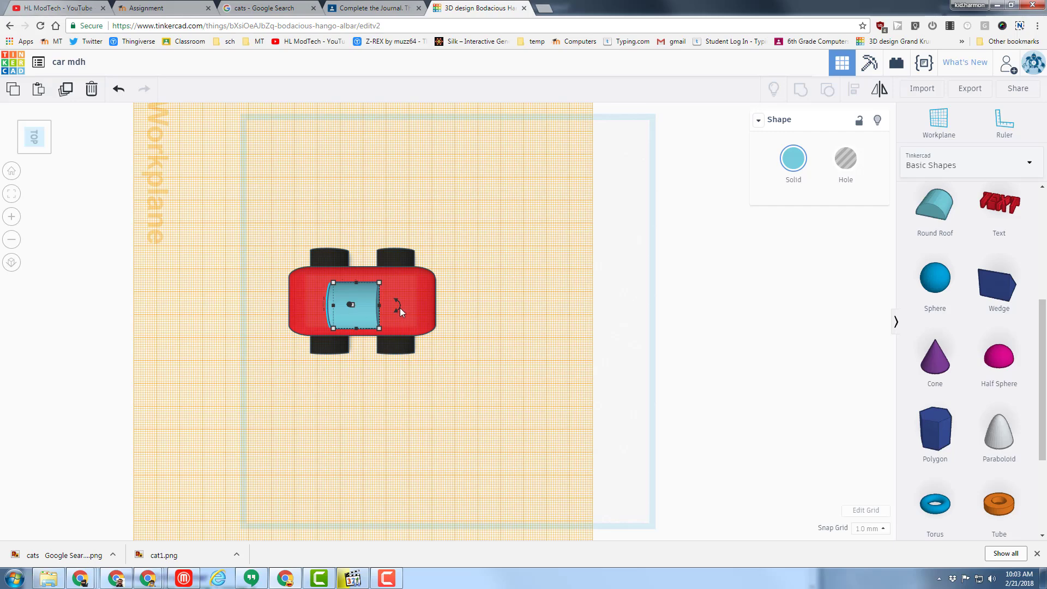
{"action": "left_click_drag", "start_coordinate": [397, 309], "coordinate": [324, 350]}
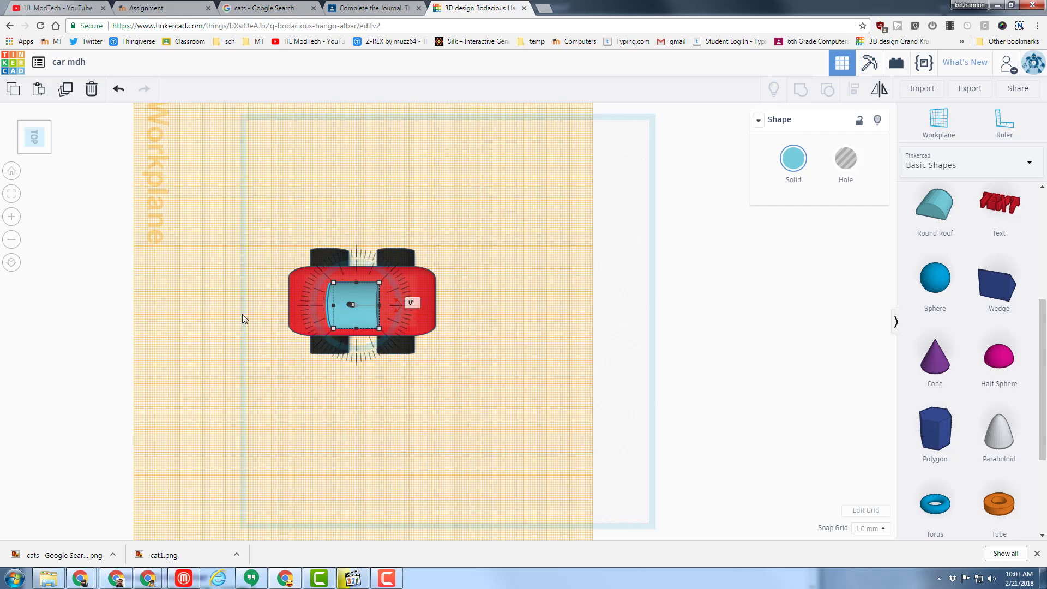
{"action": "left_click_drag", "start_coordinate": [237, 322], "coordinate": [357, 347]}
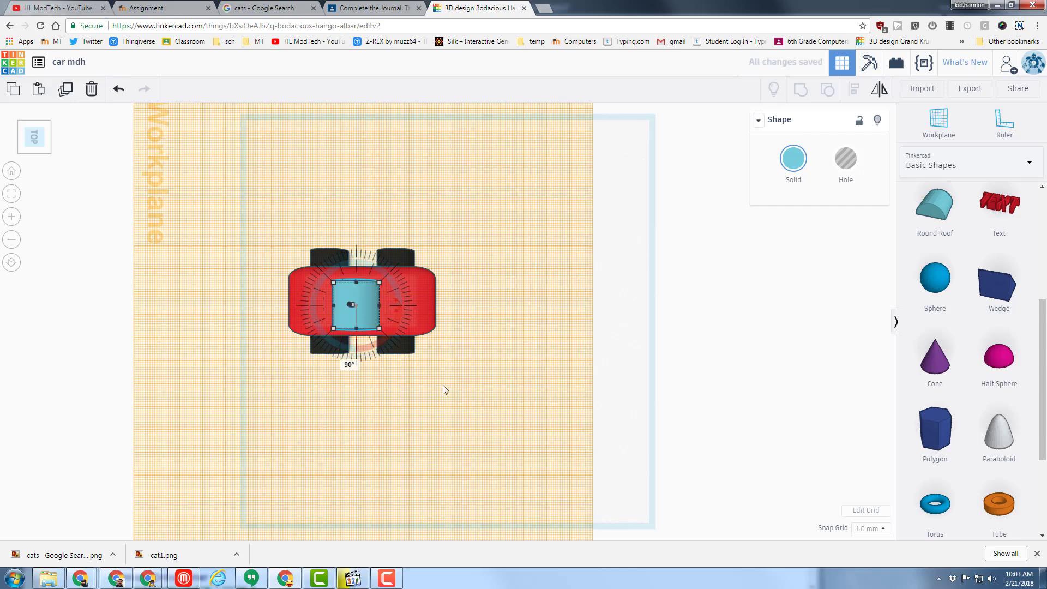
Step: Select the body and roof together and centre-align the roof across the body's width
{"action": "left_click", "coordinate": [261, 290]}
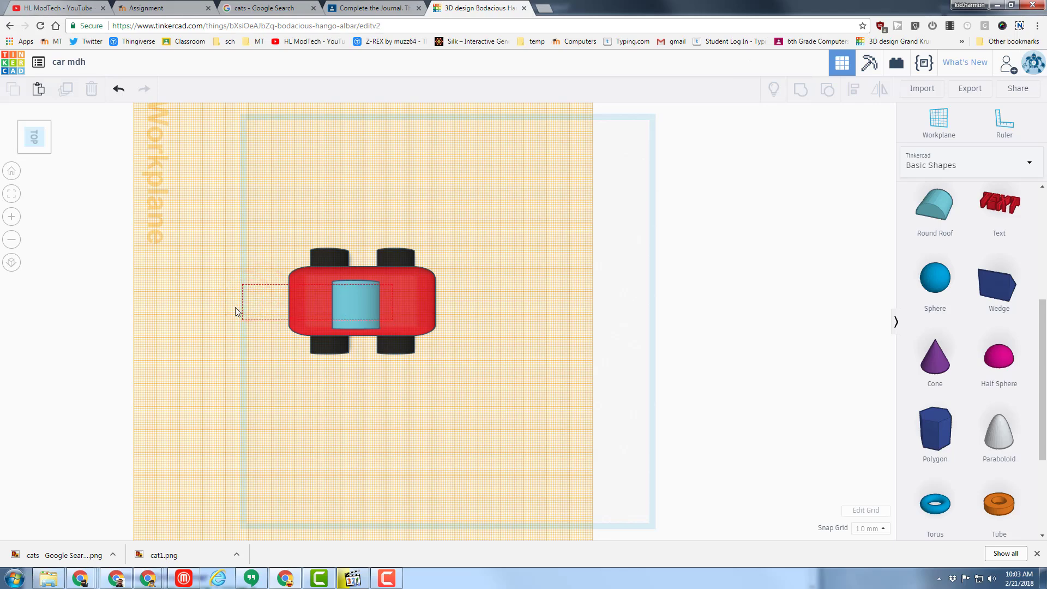
{"action": "left_click_drag", "start_coordinate": [476, 313], "coordinate": [475, 313]}
{"action": "left_click", "coordinate": [854, 89]}
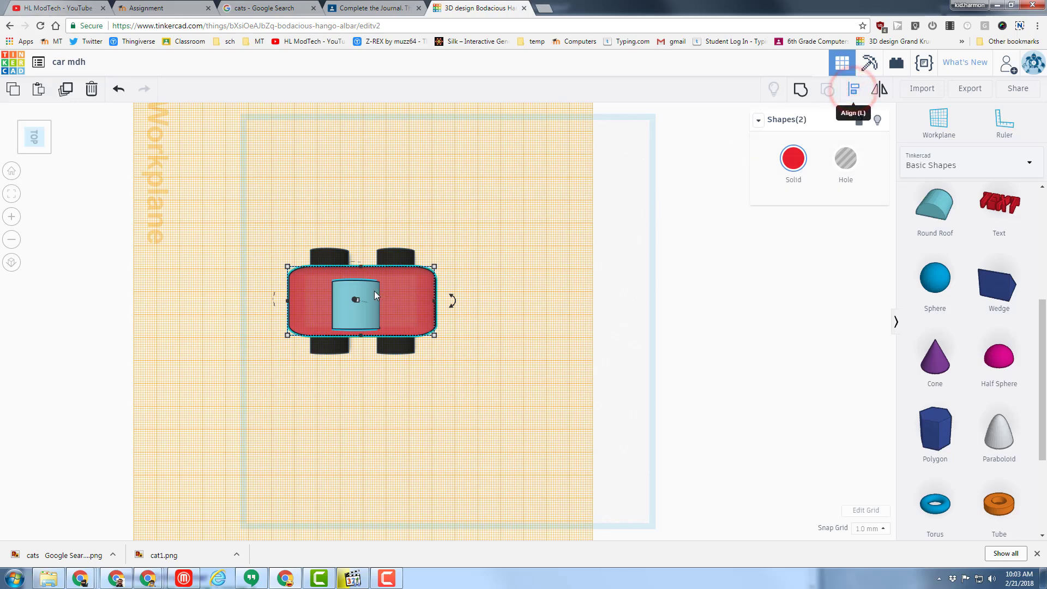
{"action": "left_click", "coordinate": [450, 300]}
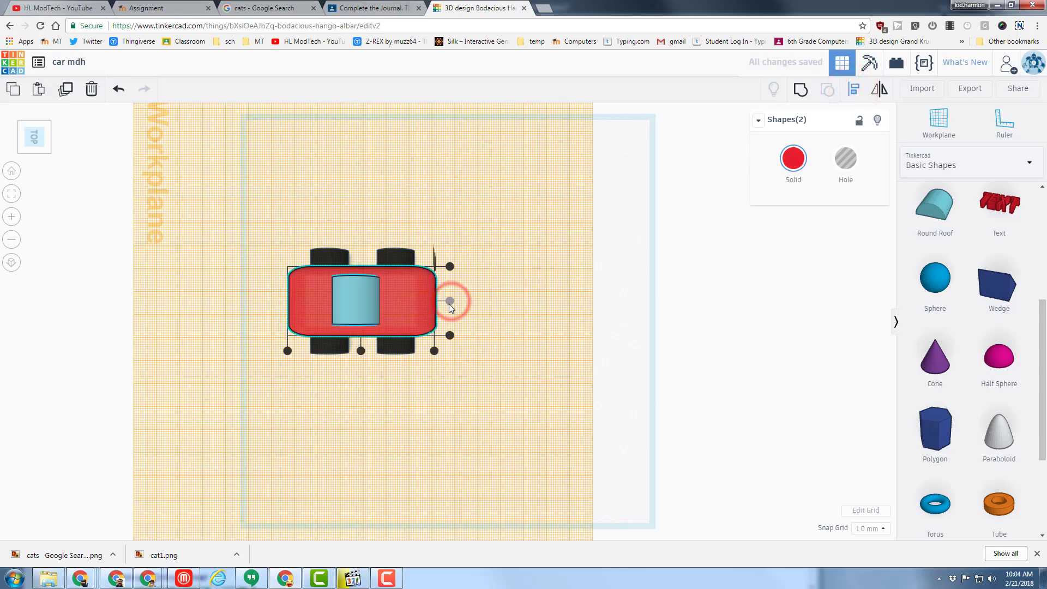
{"action": "left_click", "coordinate": [362, 367]}
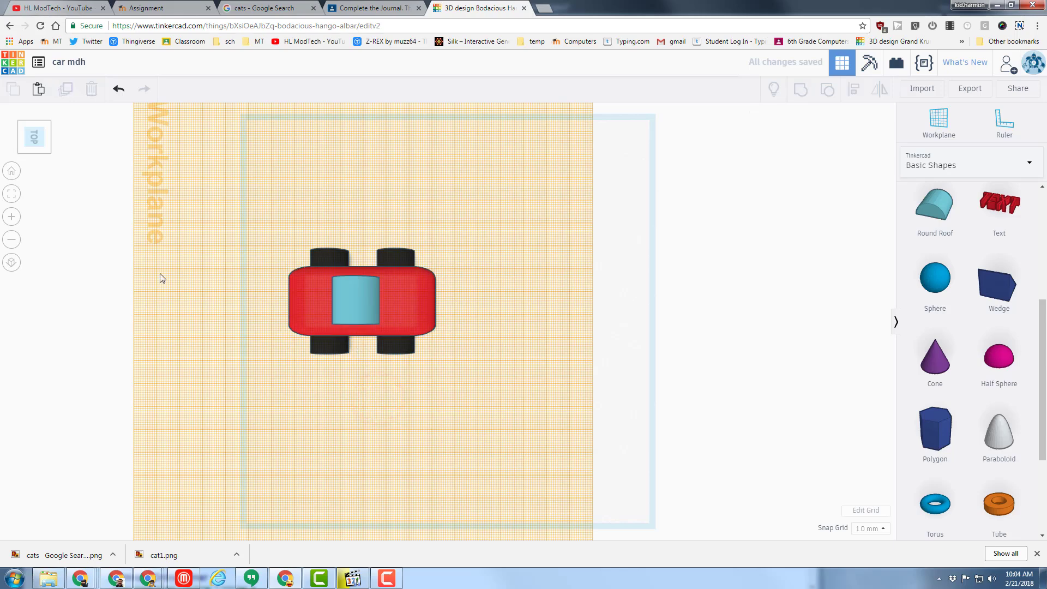
Step: Colour the cockpit roof light grey and tick Transparent
{"action": "left_click", "coordinate": [30, 149]}
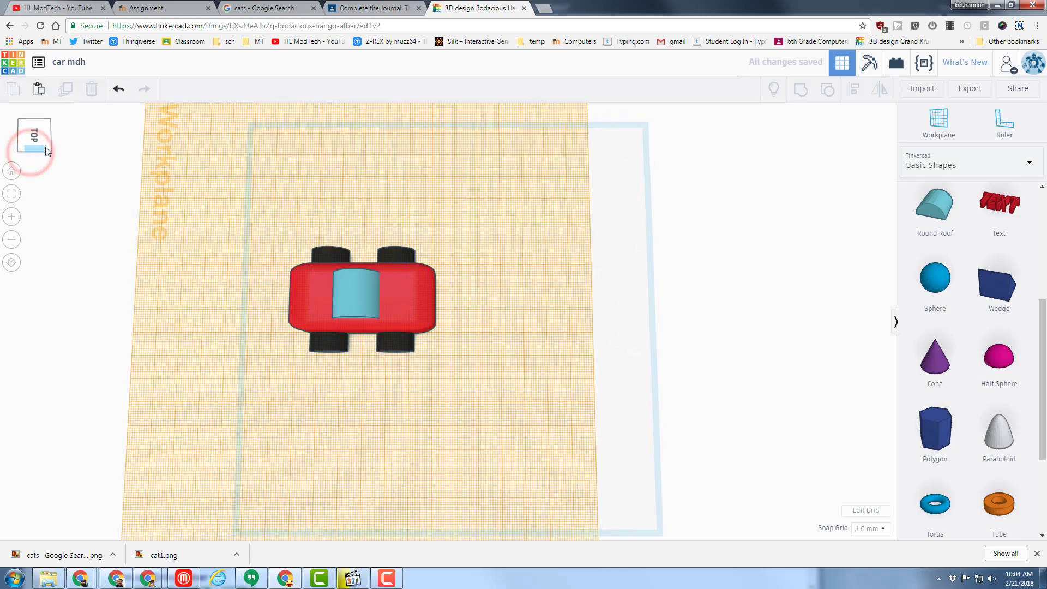
{"action": "left_click", "coordinate": [363, 269]}
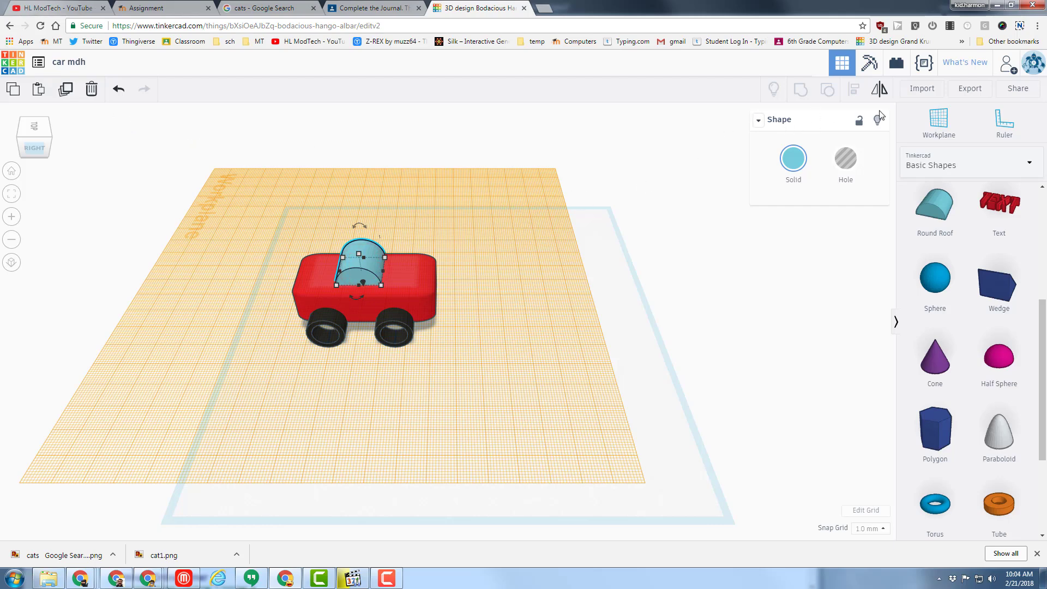
{"action": "left_click", "coordinate": [793, 158]}
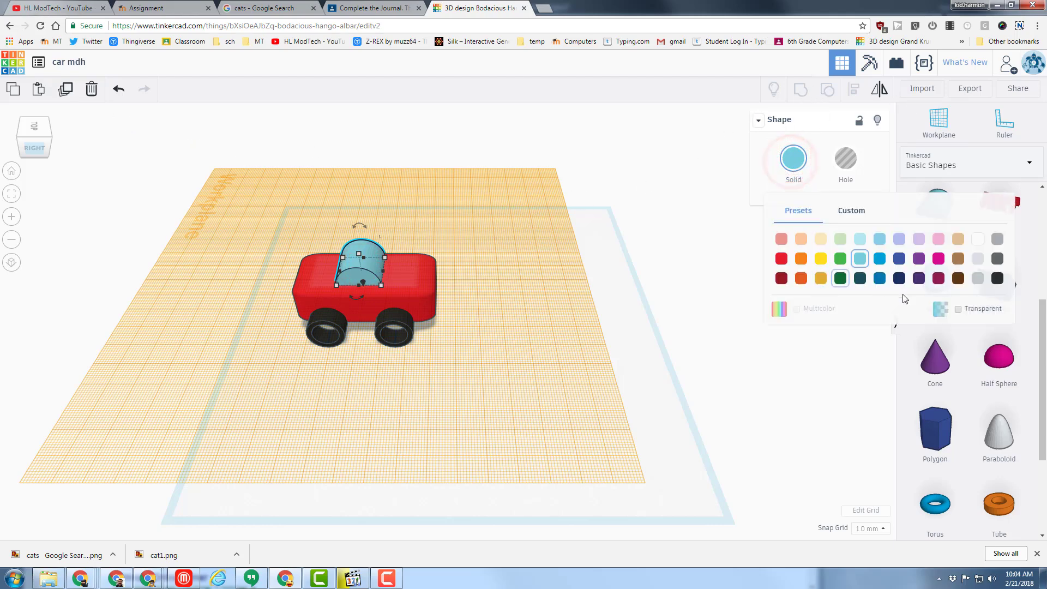
{"action": "left_click", "coordinate": [978, 279]}
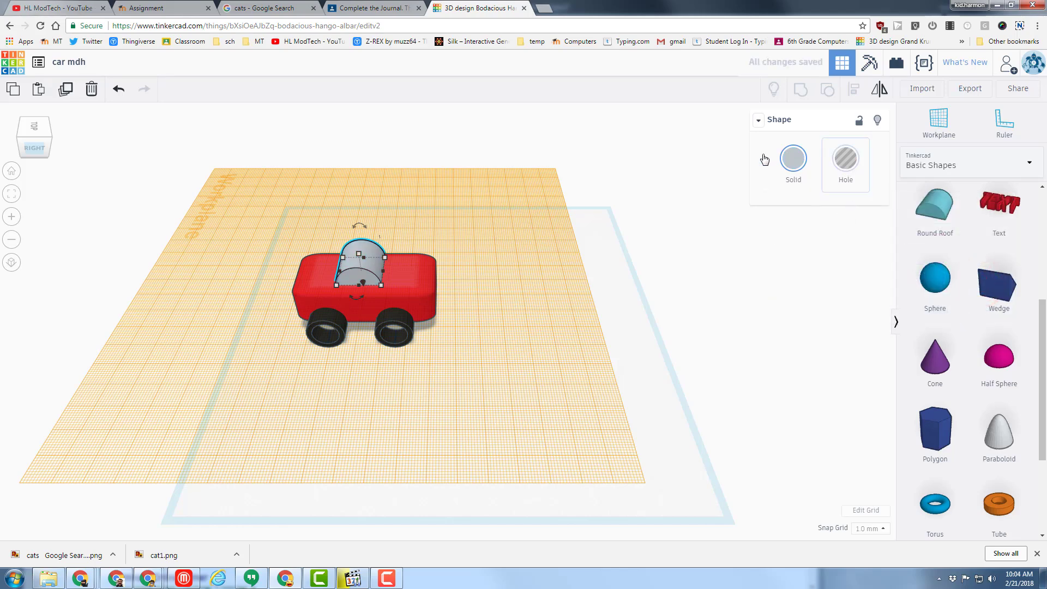
{"action": "left_click", "coordinate": [782, 159]}
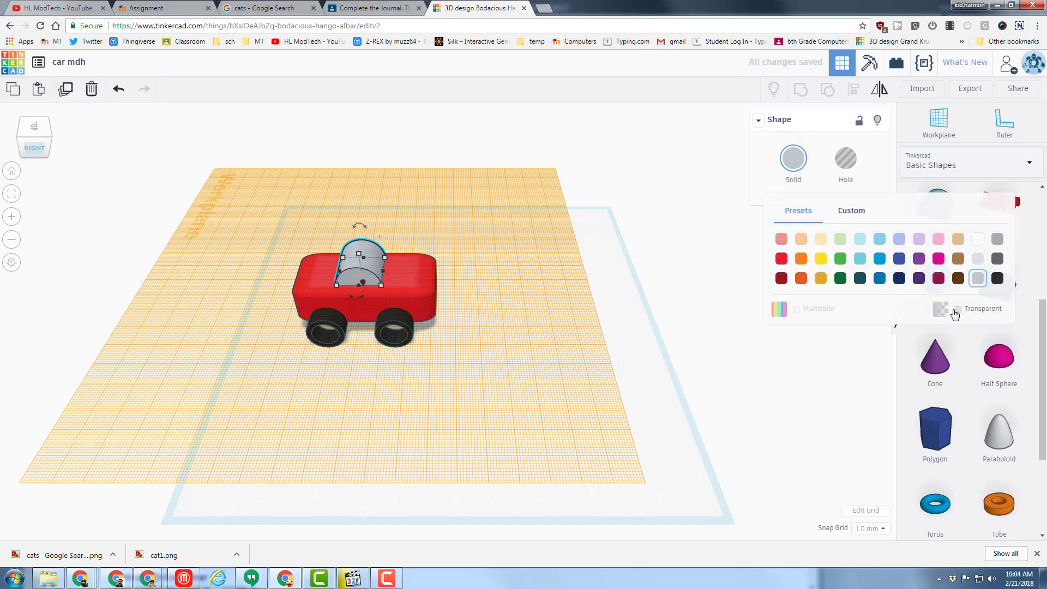
{"action": "left_click", "coordinate": [955, 309]}
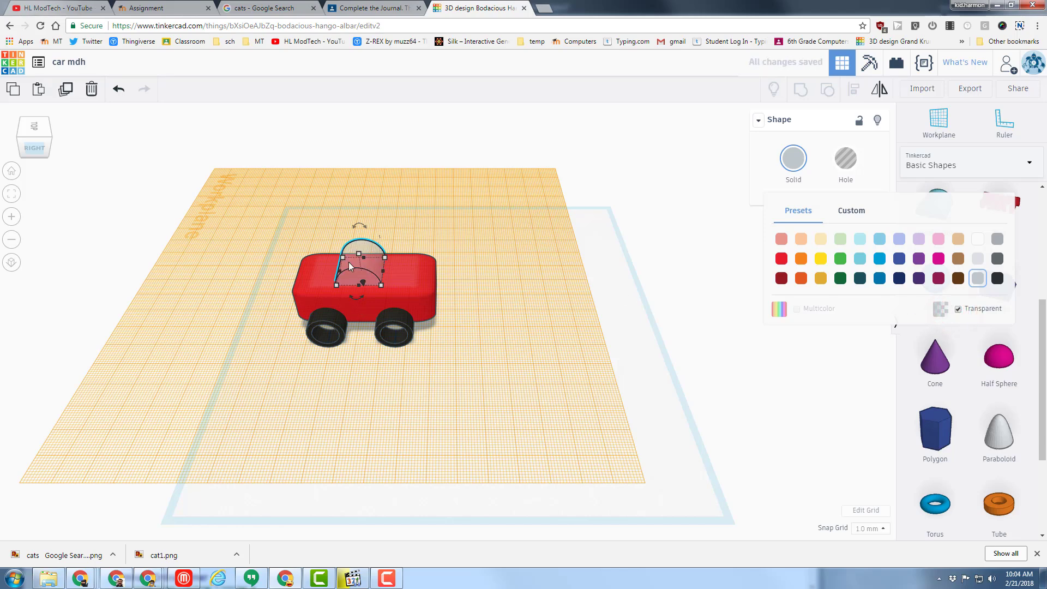
{"action": "right_click_drag", "start_coordinate": [352, 348], "coordinate": [459, 319]}
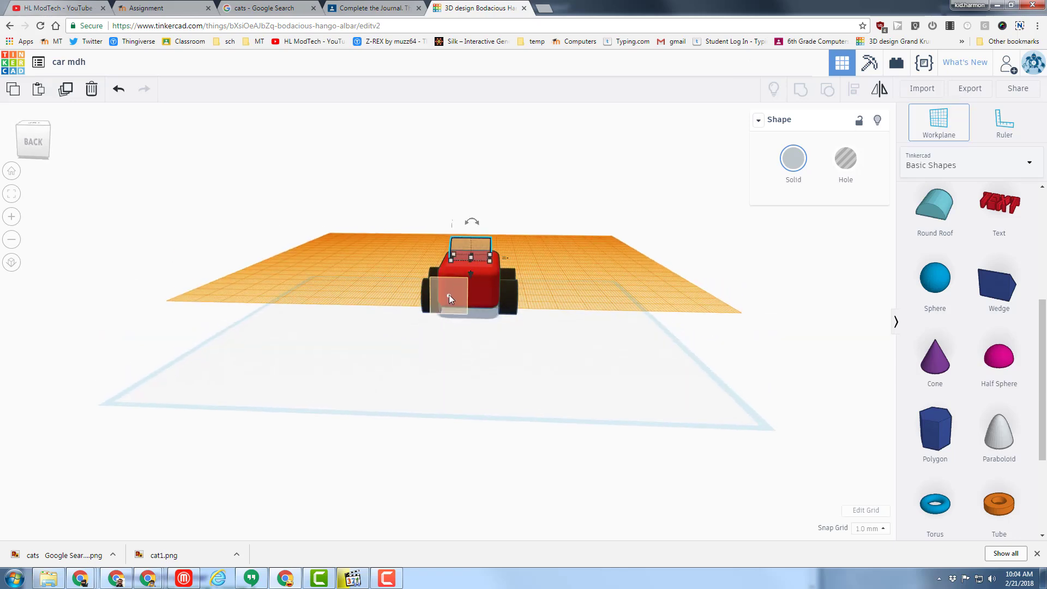
Step: Place a Paraboloid on the car's end face, shrink it to 7 mm, and nudge it left
{"action": "left_click", "coordinate": [454, 292]}
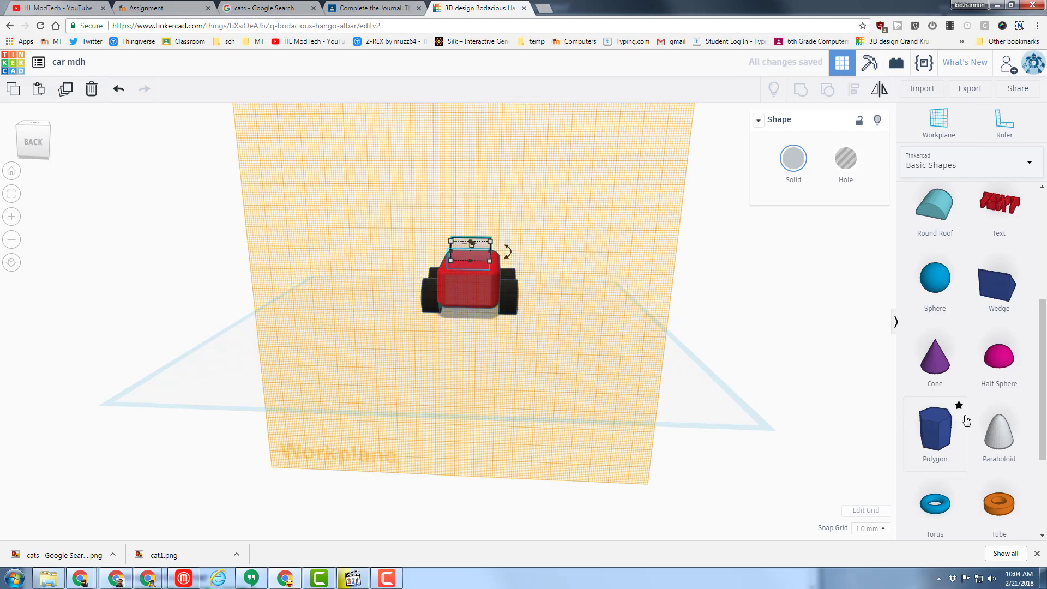
{"action": "left_click_drag", "start_coordinate": [1002, 440], "coordinate": [456, 301]}
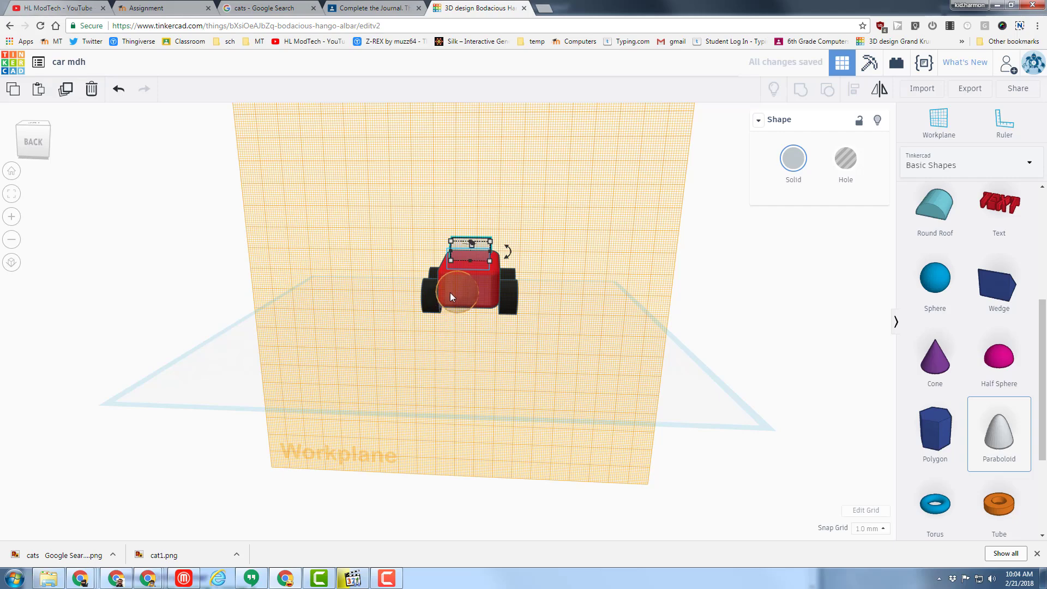
{"action": "left_click", "coordinate": [451, 295]}
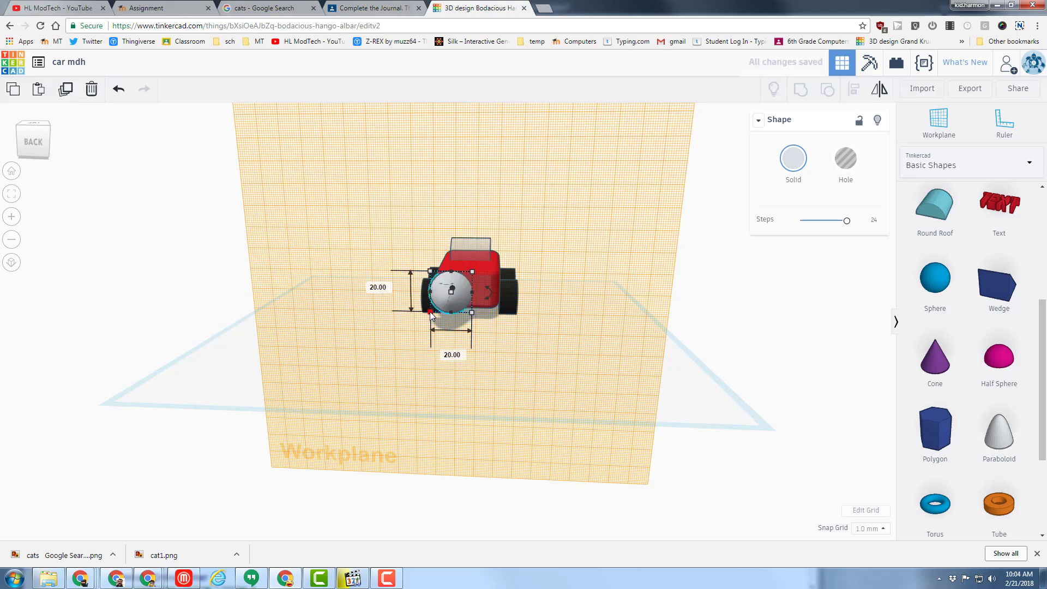
{"action": "left_click_drag", "start_coordinate": [431, 314], "coordinate": [458, 287]}
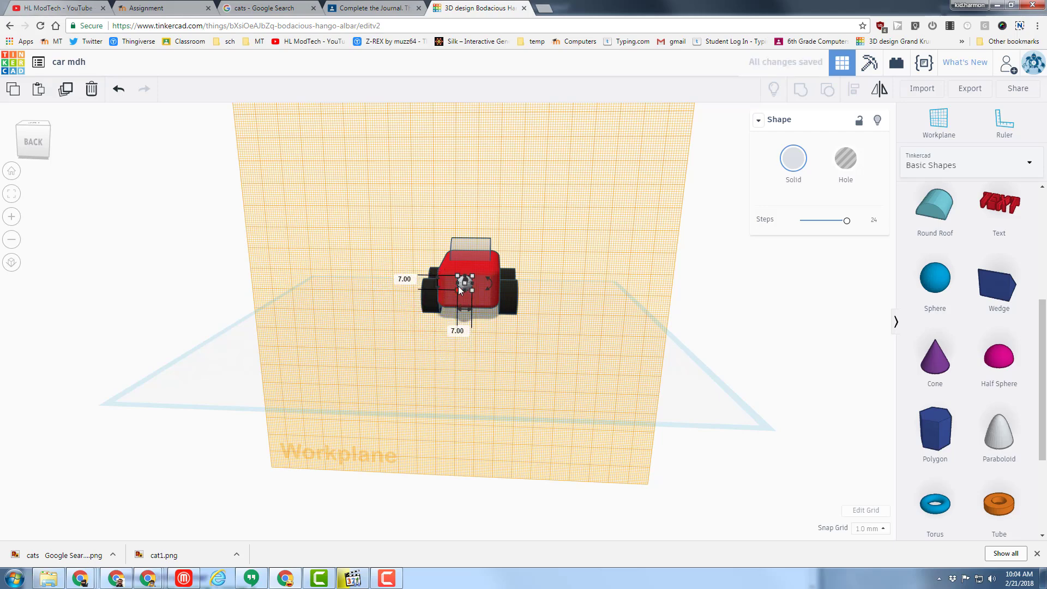
{"action": "key", "text": "Left"}
{"action": "key", "text": "Left"}
{"action": "key", "text": "Left"}
{"action": "key", "text": "Left"}
{"action": "key", "text": "Left"}
{"action": "key", "text": "Left"}
{"action": "key", "text": "Left"}
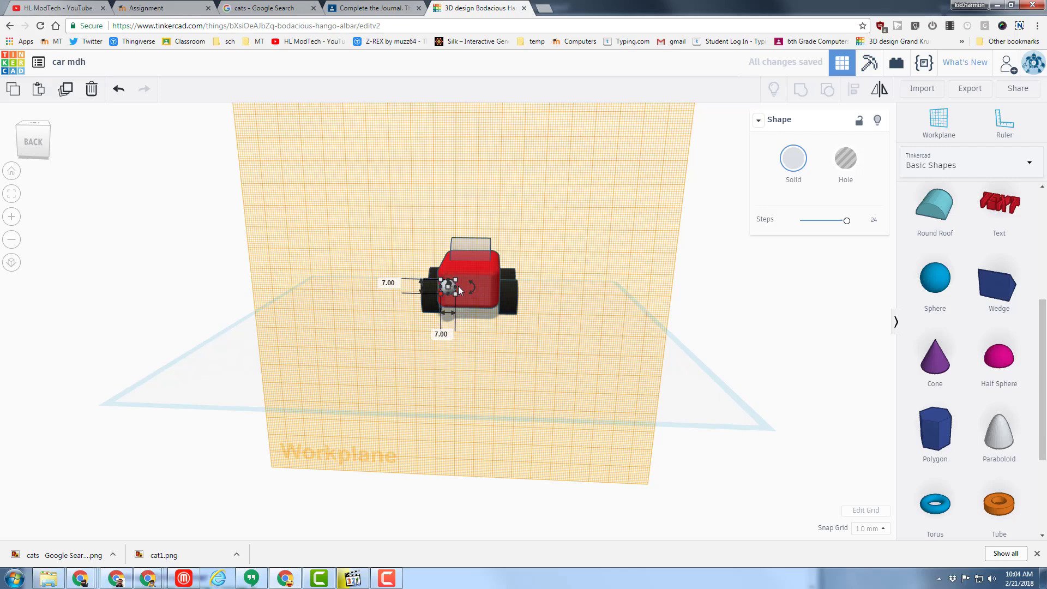
Step: Make the headlight yellow and duplicate it, positioning the copy on the right side
{"action": "left_click", "coordinate": [795, 162]}
{"action": "left_click", "coordinate": [817, 261]}
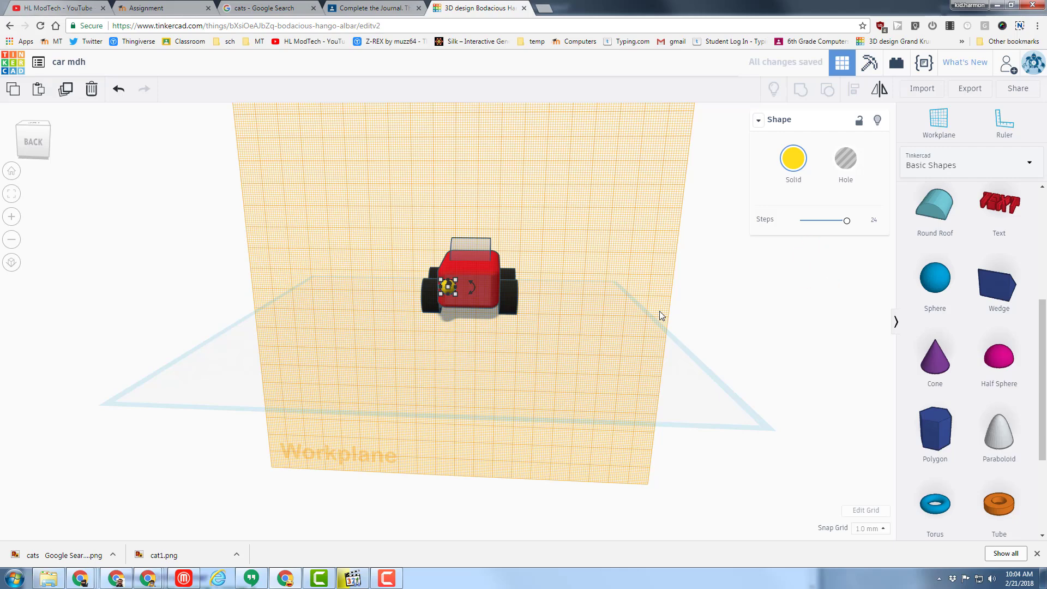
{"action": "key", "text": "ctrl+d"}
{"action": "key", "text": "Right"}
{"action": "key", "text": "Right"}
{"action": "key", "text": "Right"}
{"action": "key", "text": "Right"}
{"action": "key", "text": "Right"}
{"action": "key", "text": "Right"}
{"action": "key", "text": "Right"}
{"action": "key", "text": "Right"}
{"action": "key", "text": "Left"}
{"action": "key", "text": "Left"}
{"action": "key", "text": "Left"}
{"action": "key", "text": "Left"}
{"action": "key", "text": "Left"}
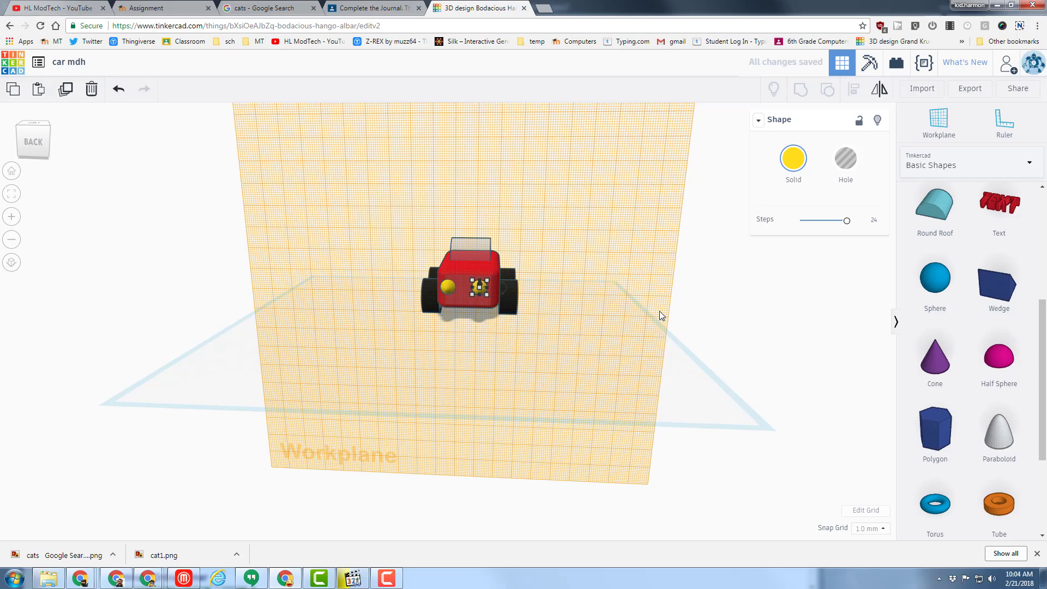
{"action": "right_click_drag", "start_coordinate": [589, 353], "coordinate": [338, 265]}
Step: Orbit the view to look down on the finished car from behind
{"action": "right_click_drag", "start_coordinate": [430, 375], "coordinate": [437, 402]}
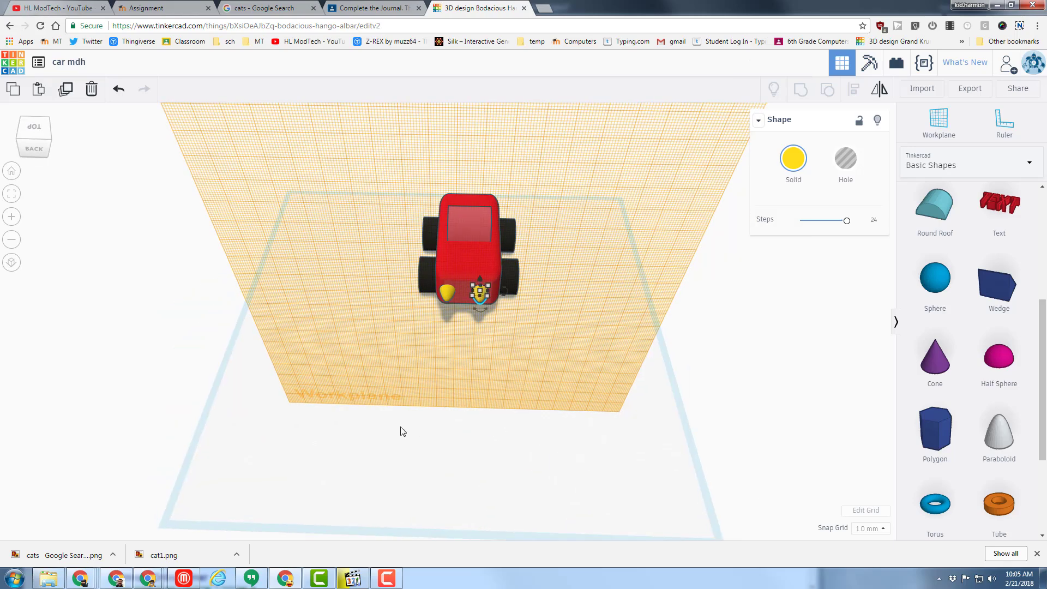